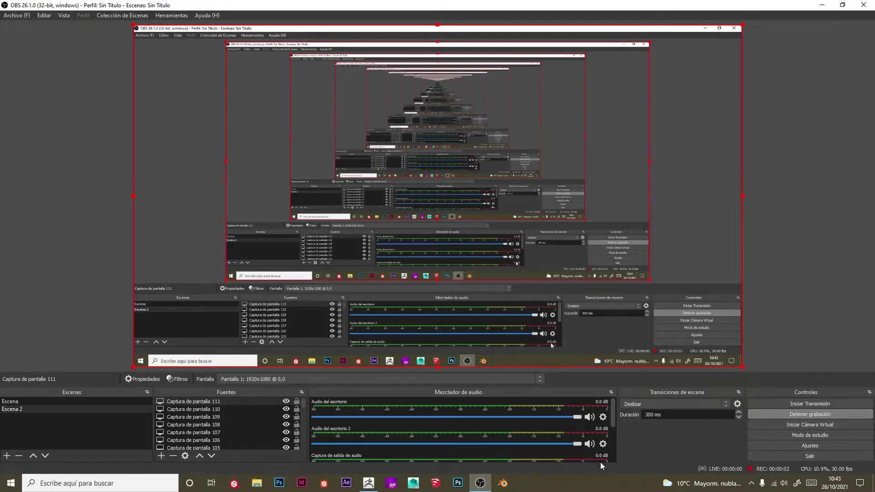
# Minimize the OBS Studio window to show the Windows desktop
pyautogui.scroll(-3, 581, 439)
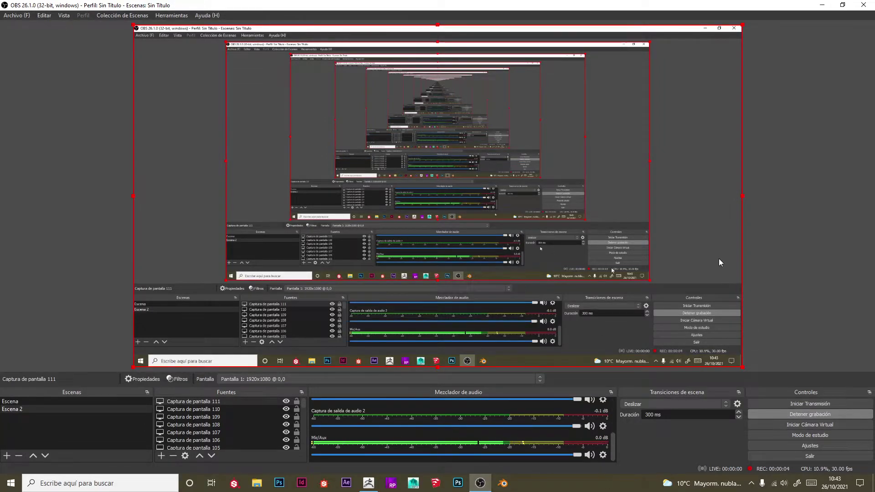
pyautogui.click(821, 5)
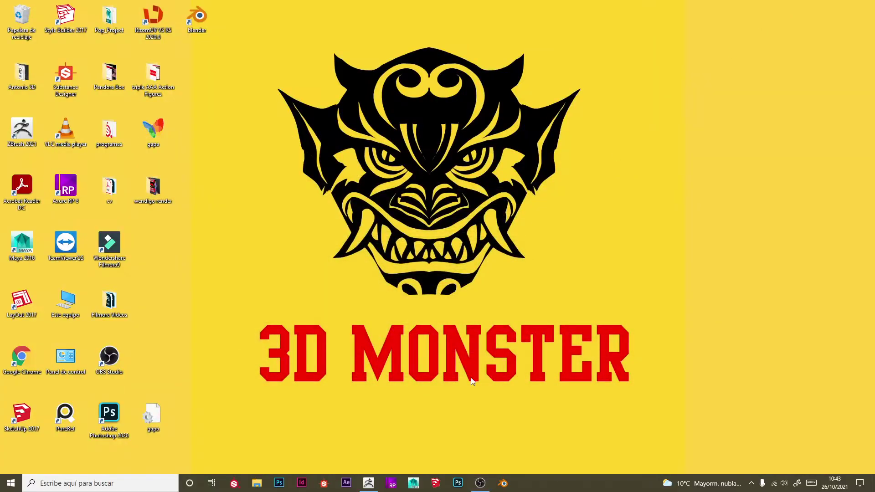
# Bring ZBrush's character scene back, orbit the model to a side view, and open the Document palette
pyautogui.click(368, 483)
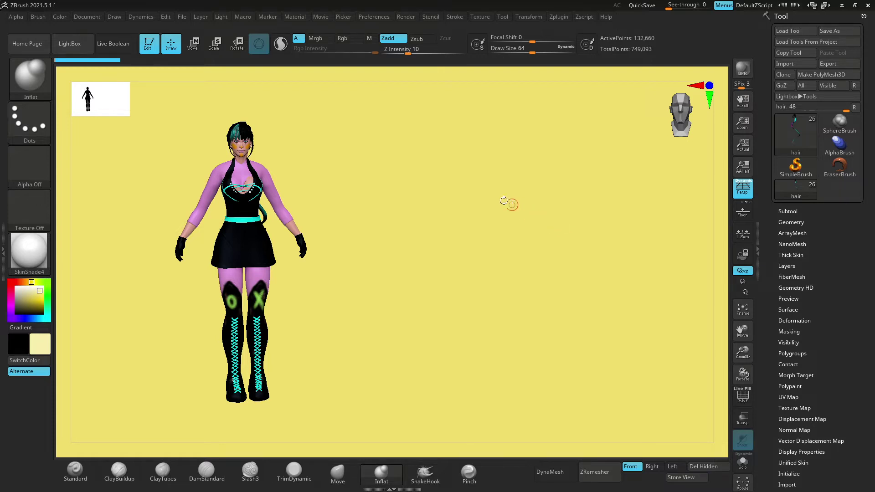
pyautogui.moveTo(478, 178)
pyautogui.mouseDown()
pyautogui.moveTo(498, 197)
pyautogui.moveTo(445, 190)
pyautogui.moveTo(494, 165)
pyautogui.moveTo(494, 213)
pyautogui.moveTo(469, 193)
pyautogui.moveTo(517, 198)
pyautogui.moveTo(541, 188)
pyautogui.moveTo(551, 208)
pyautogui.moveTo(457, 227)
pyautogui.moveTo(482, 201)
pyautogui.moveTo(471, 220)
pyautogui.mouseUp()
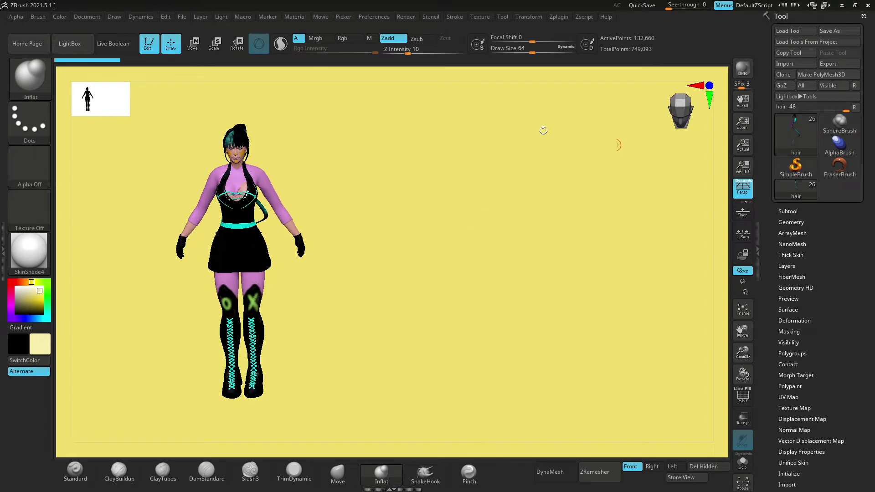
pyautogui.click(88, 17)
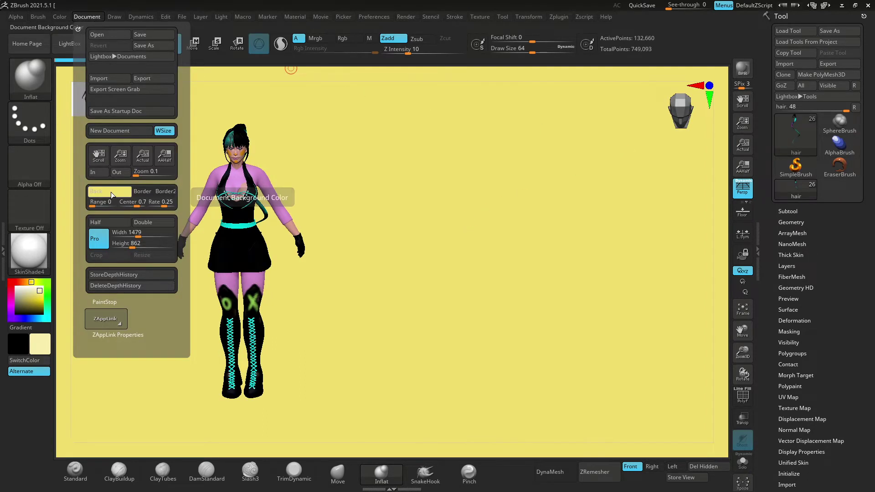
# Try cream, light blue, orange and lime backgrounds, keep yellow, and orbit the character back to front view
pyautogui.moveTo(111, 192); pyautogui.dragTo(120, 193)
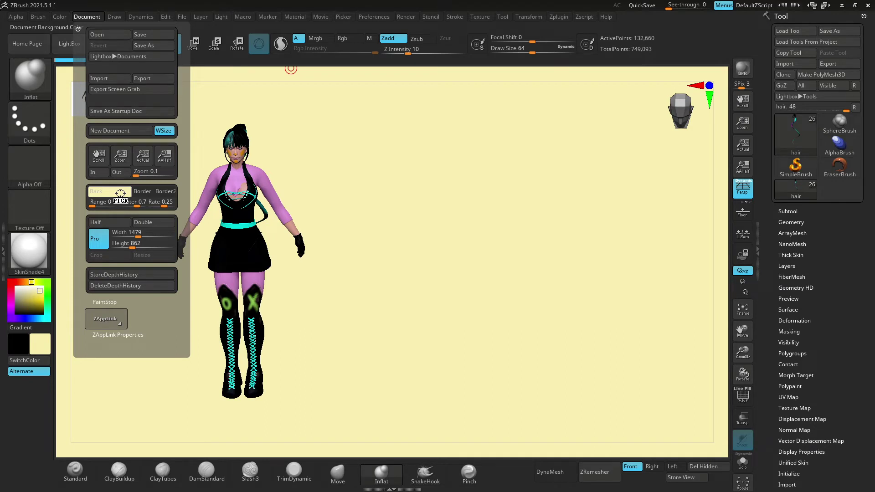
pyautogui.moveTo(120, 194); pyautogui.dragTo(100, 250)
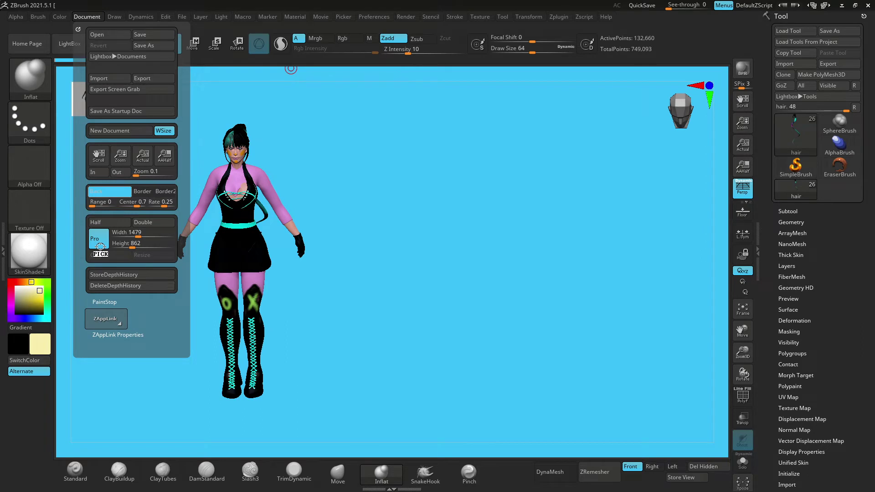
pyautogui.moveTo(100, 247)
pyautogui.mouseDown()
pyautogui.moveTo(134, 248)
pyautogui.moveTo(39, 308)
pyautogui.moveTo(38, 290)
pyautogui.mouseUp()
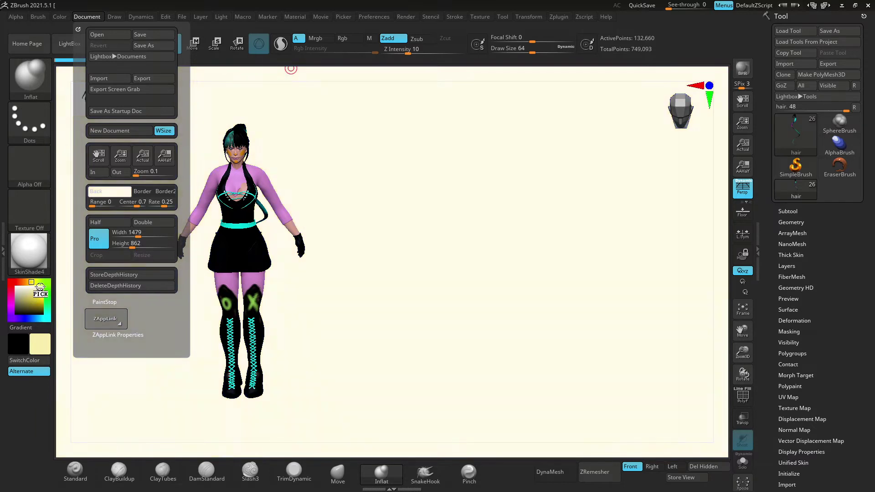
pyautogui.moveTo(38, 291); pyautogui.dragTo(41, 297)
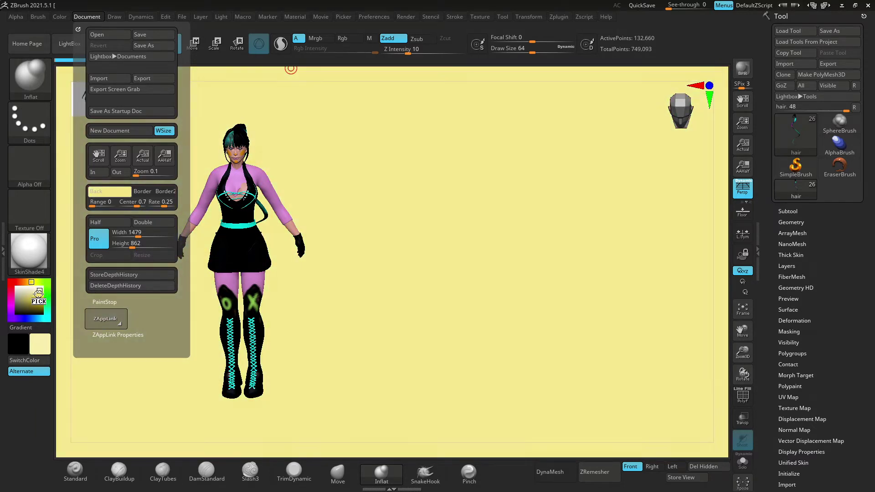
pyautogui.moveTo(410, 269)
pyautogui.mouseDown()
pyautogui.moveTo(445, 273)
pyautogui.moveTo(392, 283)
pyautogui.moveTo(408, 269)
pyautogui.moveTo(373, 290)
pyautogui.mouseUp()
pyautogui.moveTo(405, 249); pyautogui.dragTo(401, 256)
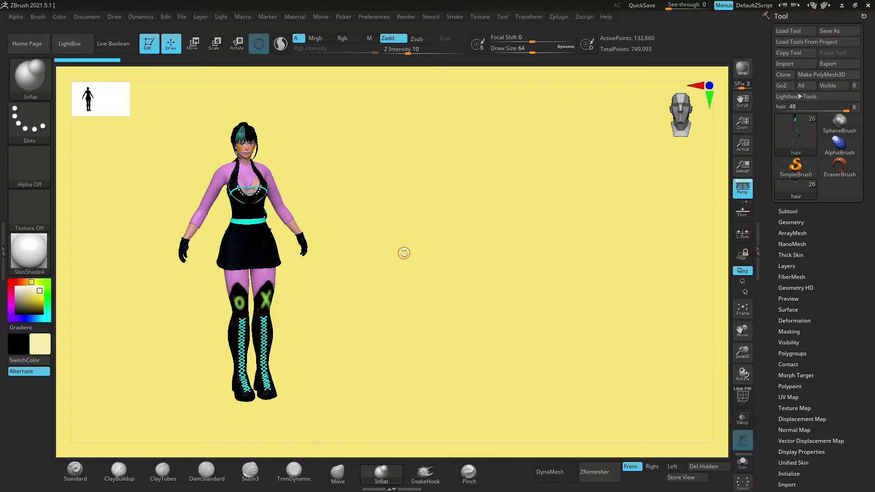
# Render a BPR preview of the character and reopen the Document palette
pyautogui.click(742, 68)
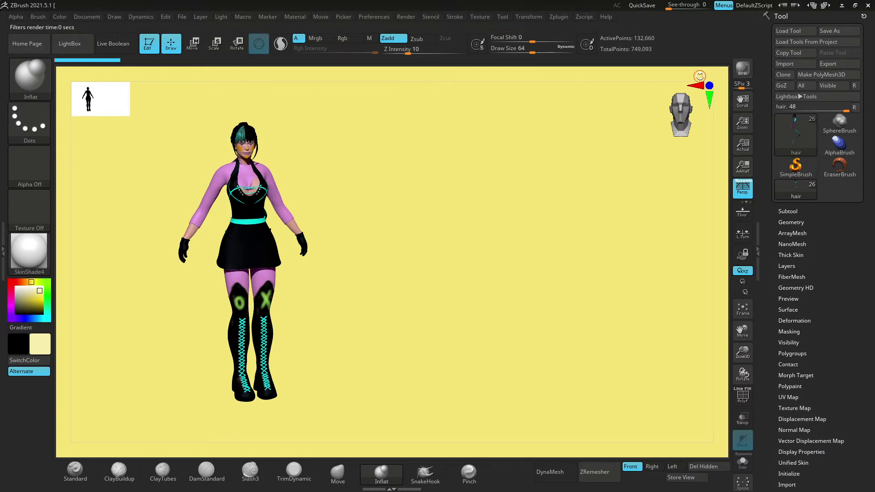
pyautogui.click(93, 17)
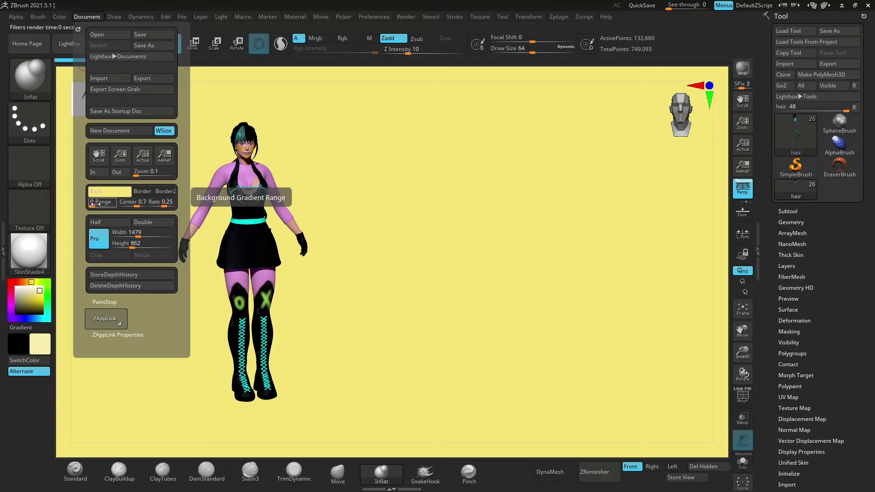
# Set background Range to about 0.6 and Center to about 0.56 for a flat pale yellow canvas
pyautogui.moveTo(96, 204); pyautogui.dragTo(106, 207)
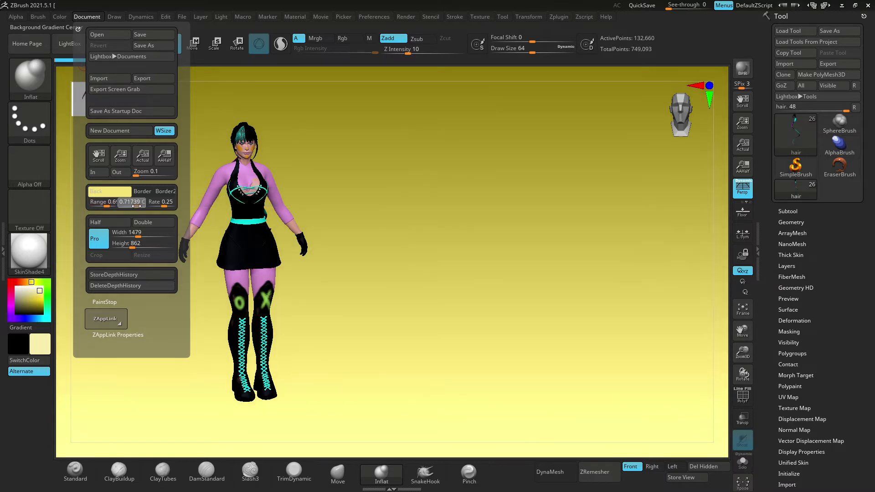
pyautogui.moveTo(137, 207); pyautogui.dragTo(161, 207)
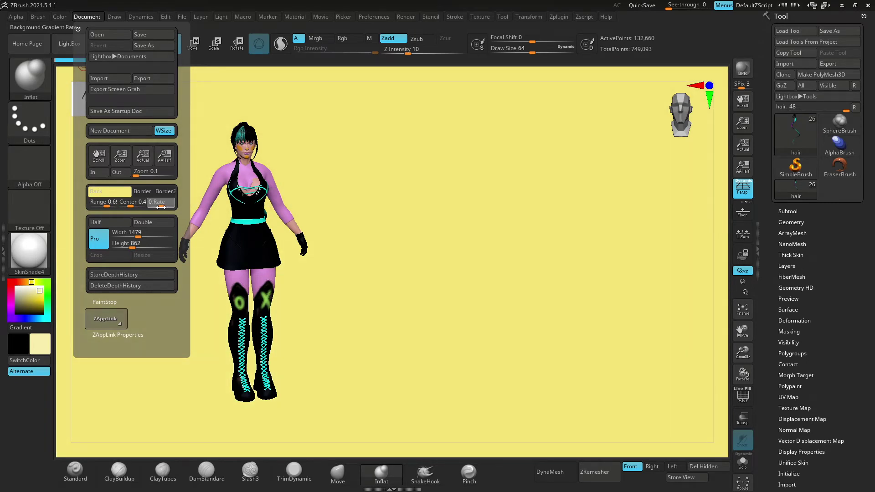
pyautogui.moveTo(319, 255)
pyautogui.mouseDown()
pyautogui.moveTo(543, 328)
pyautogui.moveTo(566, 324)
pyautogui.moveTo(558, 334)
pyautogui.mouseUp()
# Render a BPR preview, orbit to a side view, and zoom into the head and torso and back out
pyautogui.click(743, 68)
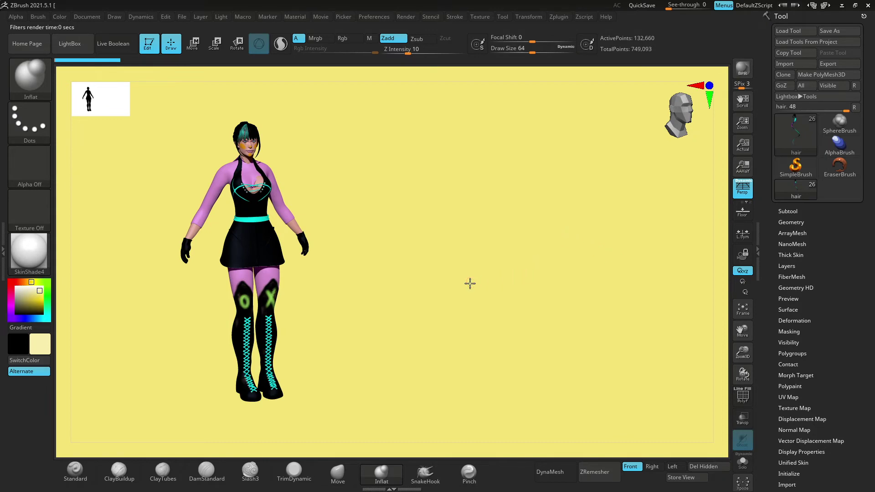
pyautogui.moveTo(470, 283)
pyautogui.mouseDown()
pyautogui.moveTo(433, 264)
pyautogui.moveTo(469, 265)
pyautogui.mouseUp()
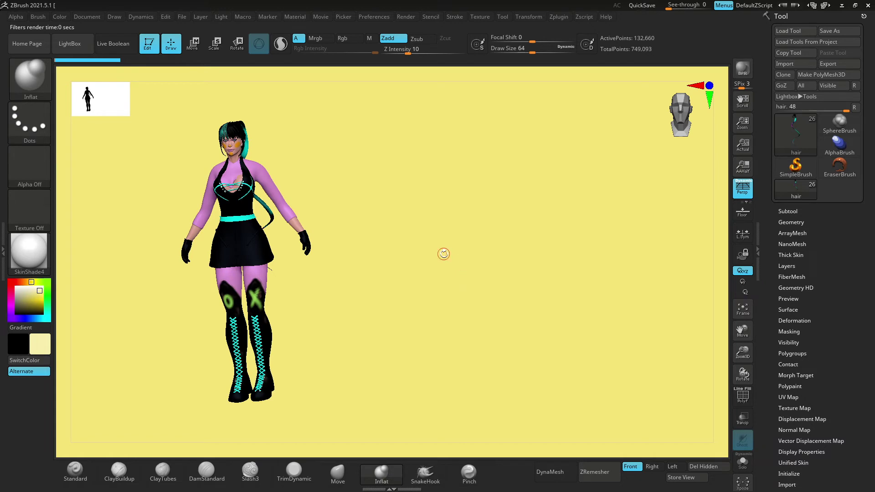
pyautogui.moveTo(444, 254)
pyautogui.mouseDown()
pyautogui.moveTo(488, 241)
pyautogui.moveTo(504, 250)
pyautogui.moveTo(428, 240)
pyautogui.moveTo(506, 231)
pyautogui.moveTo(438, 235)
pyautogui.moveTo(504, 242)
pyautogui.moveTo(457, 237)
pyautogui.moveTo(506, 230)
pyautogui.moveTo(494, 246)
pyautogui.moveTo(467, 236)
pyautogui.mouseUp()
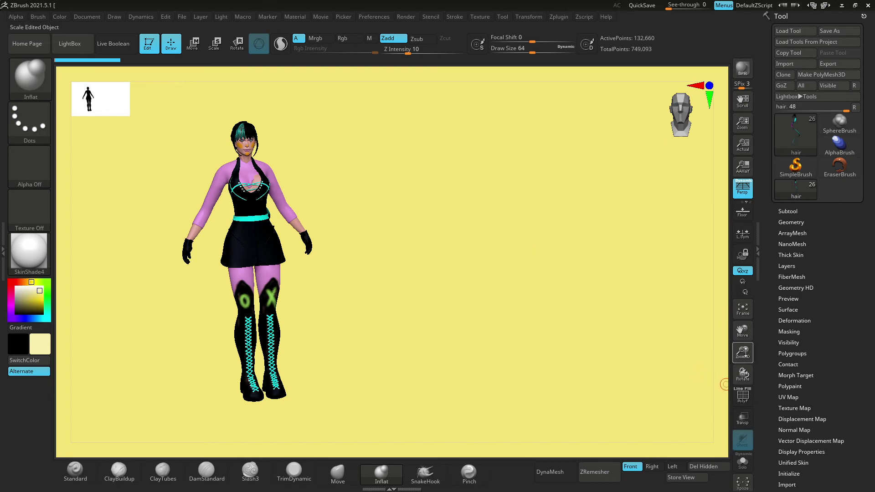
pyautogui.moveTo(742, 353)
pyautogui.mouseDown()
pyautogui.moveTo(670, 366)
pyautogui.moveTo(663, 352)
pyautogui.moveTo(747, 361)
pyautogui.moveTo(668, 360)
pyautogui.mouseUp()
pyautogui.moveTo(743, 356)
pyautogui.mouseDown()
pyautogui.moveTo(619, 346)
pyautogui.moveTo(574, 356)
pyautogui.moveTo(618, 342)
pyautogui.moveTo(611, 342)
pyautogui.mouseUp()
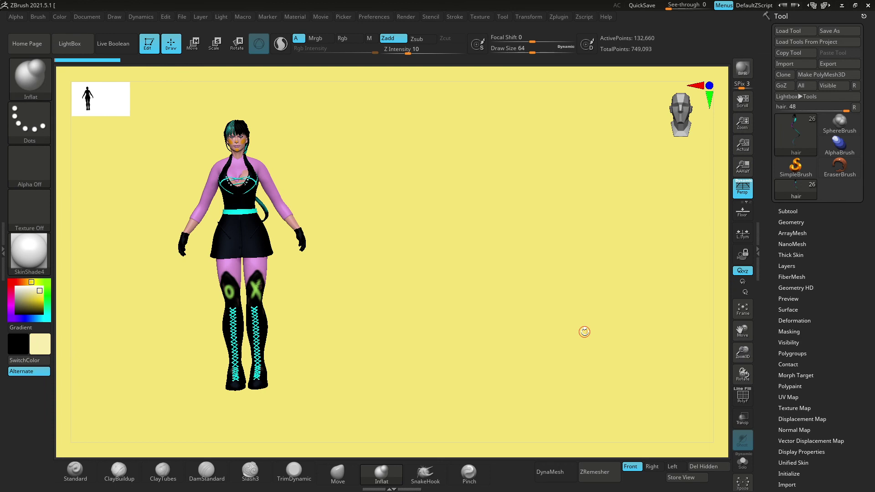
# Turn the character to a three-quarter view, then minimize ZBrush and return to OBS Studio
pyautogui.moveTo(520, 287)
pyautogui.mouseDown()
pyautogui.moveTo(531, 293)
pyautogui.moveTo(549, 273)
pyautogui.mouseUp()
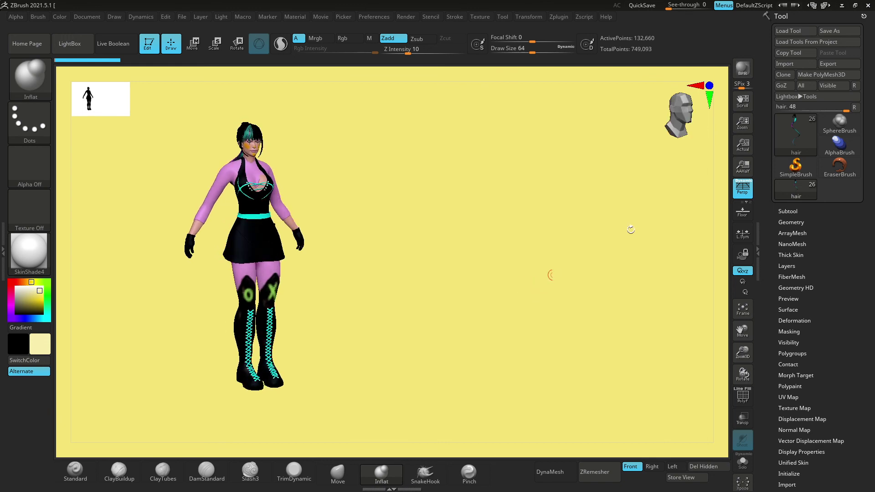
pyautogui.click(842, 5)
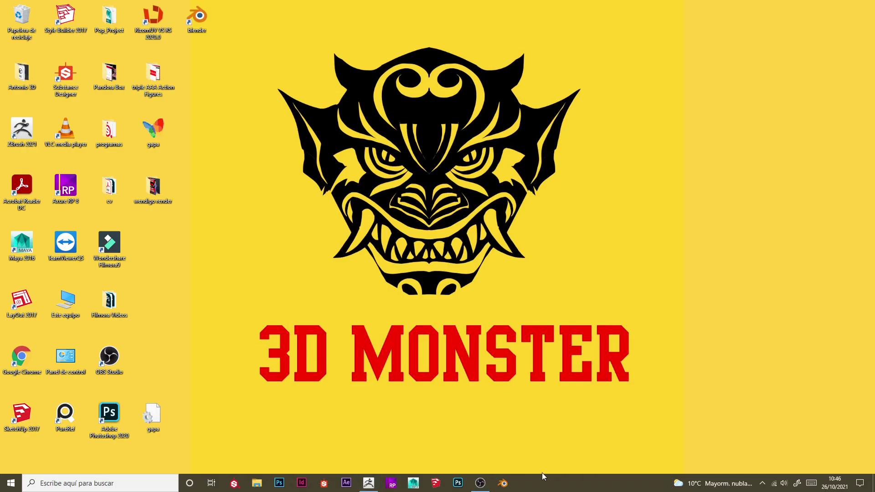
pyautogui.click(480, 483)
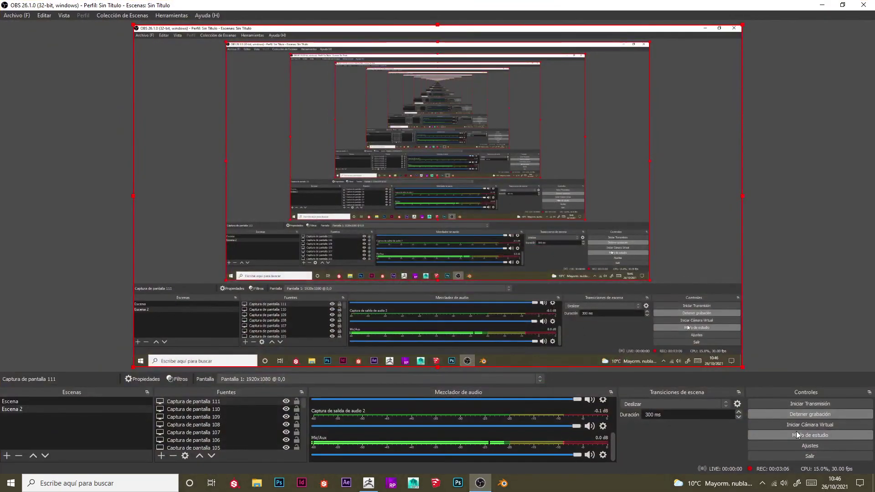